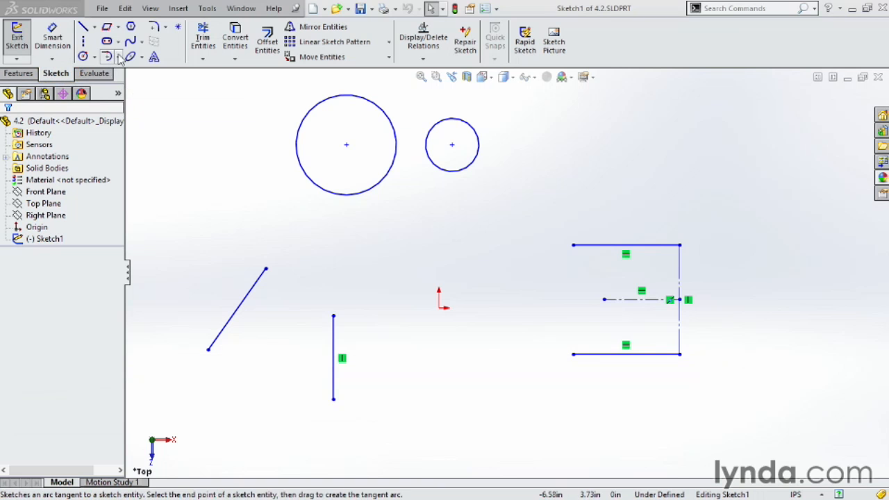
Step: Draw a 90-degree centerpoint arc of about 1.98 in radius, centred on the origin and starting directly above it
{"action": "left_click", "coordinate": [119, 57]}
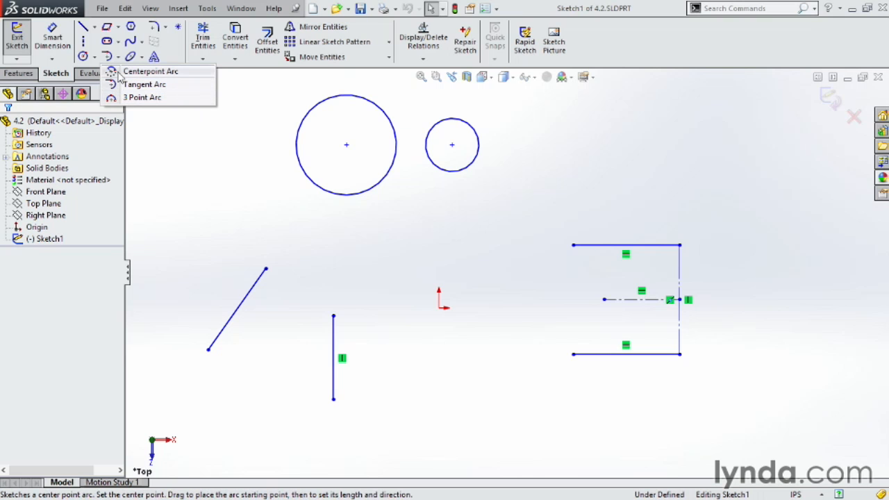
{"action": "left_click", "coordinate": [148, 72]}
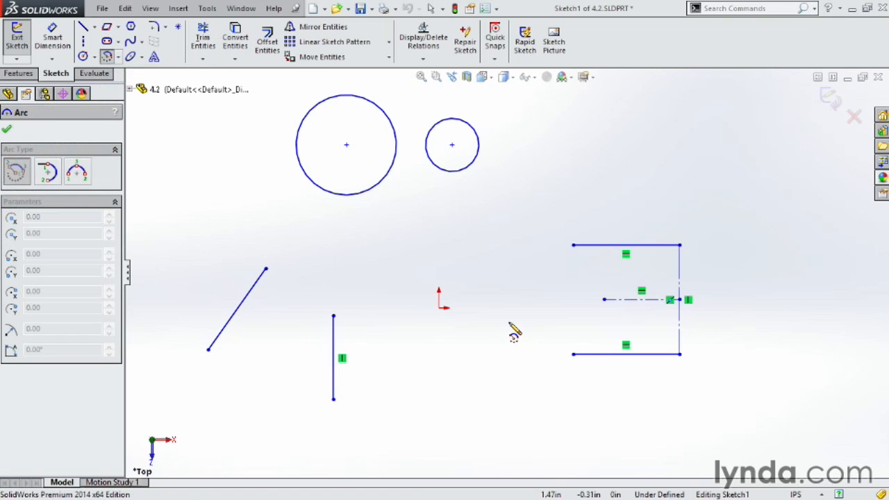
{"action": "left_click", "coordinate": [439, 307]}
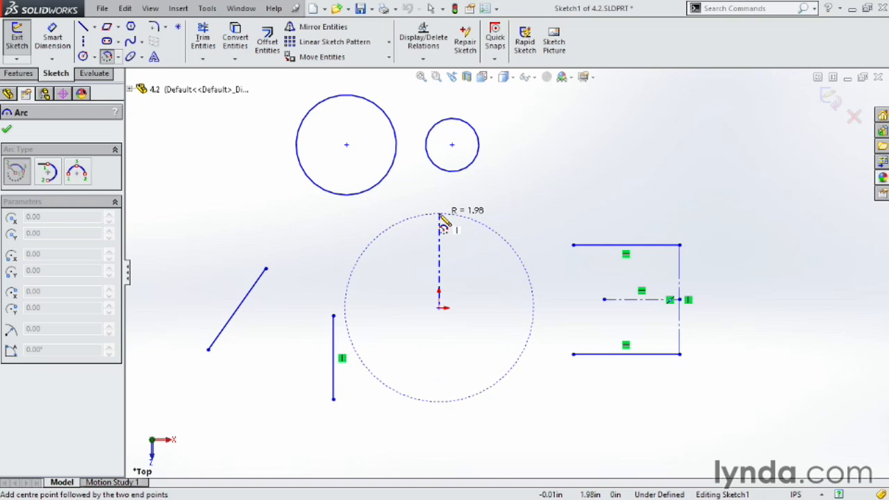
{"action": "left_click", "coordinate": [440, 214]}
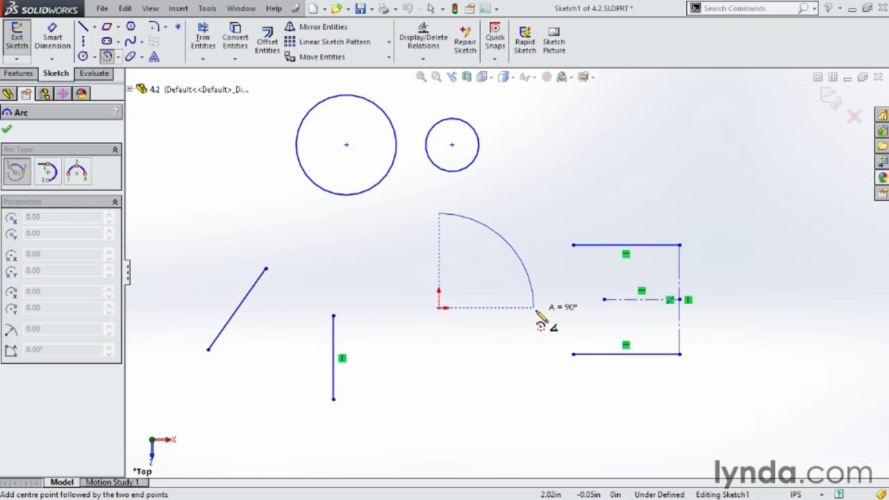
{"action": "left_click", "coordinate": [534, 310]}
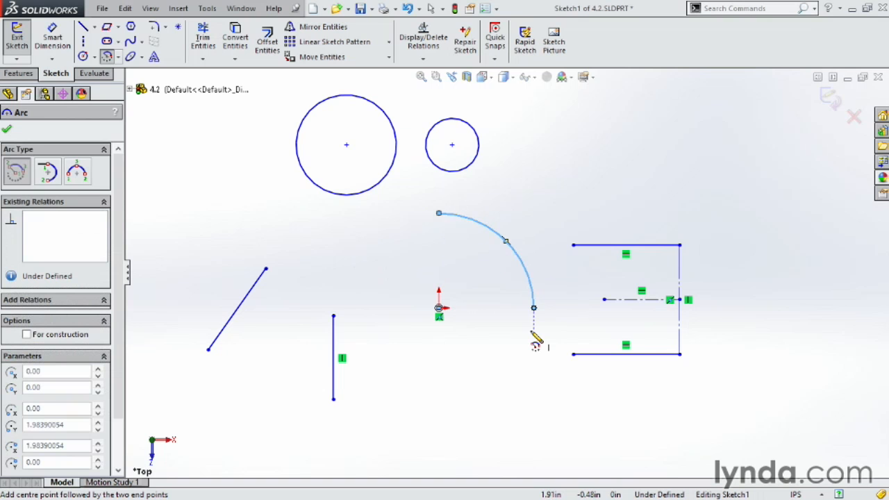
{"action": "key", "text": "Escape"}
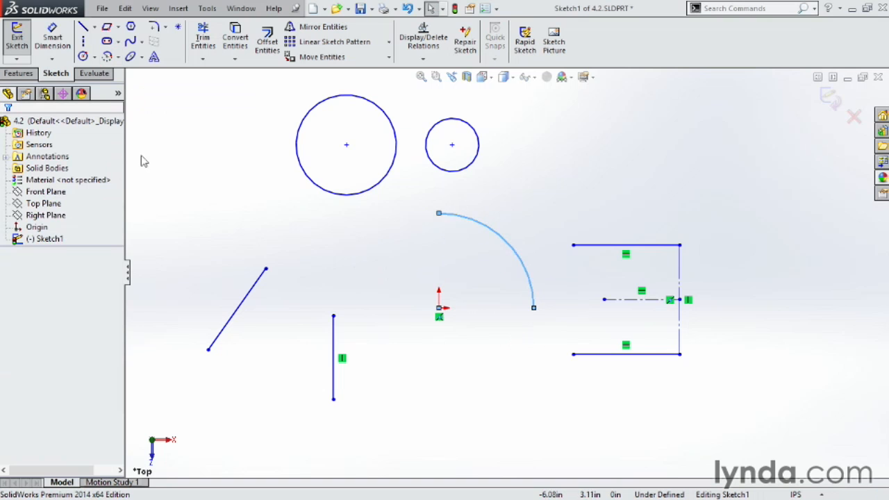
Step: Connect the origin to both endpoints of the quarter arc with a vertical and a horizontal construction centerline
{"action": "left_click", "coordinate": [83, 42]}
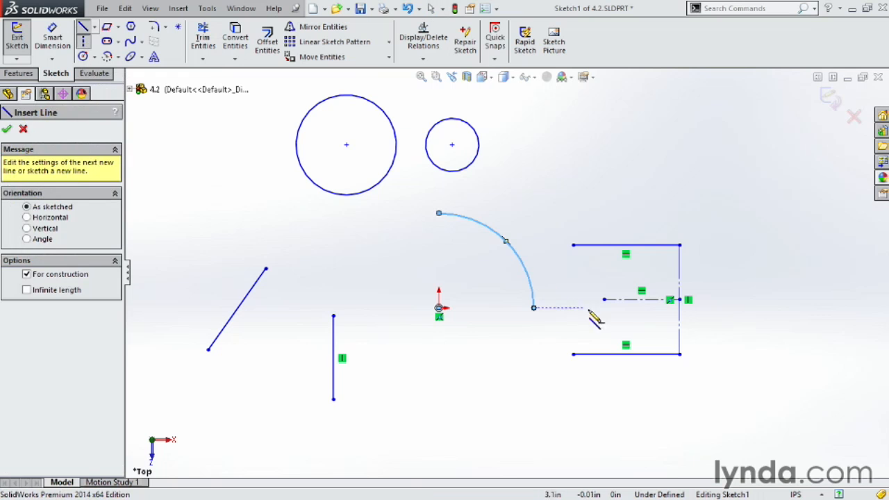
{"action": "left_click", "coordinate": [439, 308]}
{"action": "left_click", "coordinate": [439, 214]}
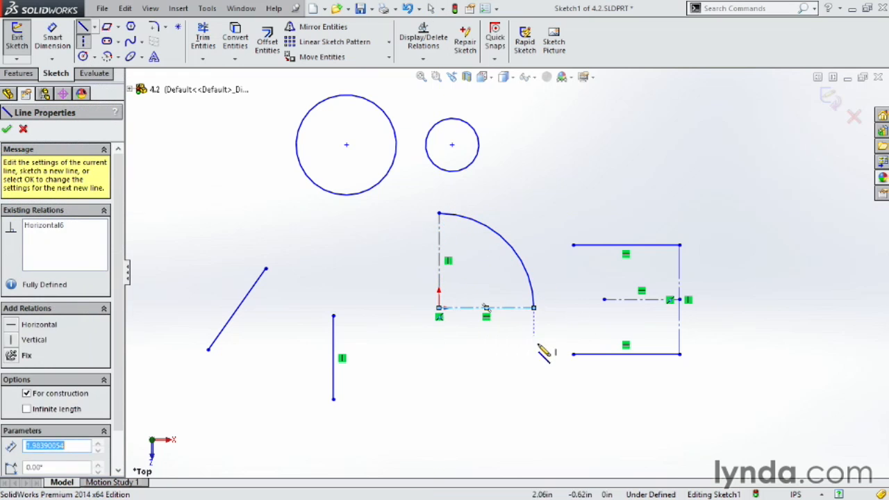
{"action": "key", "text": "Escape"}
Step: Shrink the arc by its lower endpoint, delete the horizontal centerline's relation, and move that endpoint up so the centerline slopes
{"action": "mouse_move", "coordinate": [533, 307]}
{"action": "left_mouse_down"}
{"action": "mouse_move", "coordinate": [525, 278]}
{"action": "mouse_move", "coordinate": [520, 309]}
{"action": "left_mouse_up"}
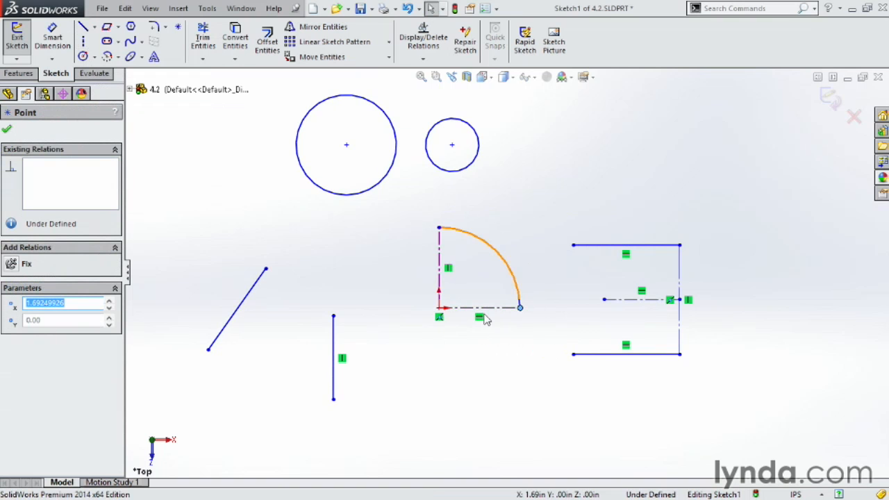
{"action": "left_click", "coordinate": [486, 340]}
{"action": "left_click", "coordinate": [479, 318]}
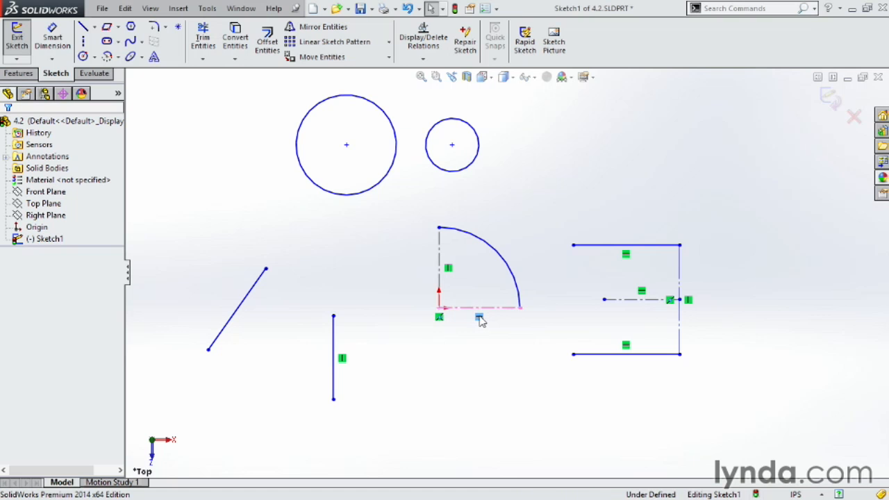
{"action": "left_click_drag", "start_coordinate": [520, 308], "coordinate": [523, 270]}
{"action": "left_click", "coordinate": [367, 250]}
Step: Draw a horizontal construction centerline about 1.64 in long from the origin, ending below the arc's endpoint
{"action": "left_click", "coordinate": [82, 41]}
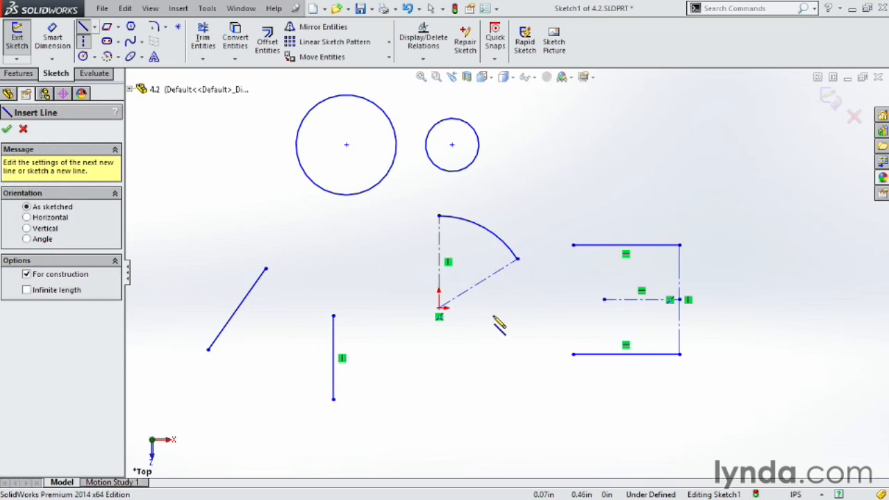
{"action": "left_click", "coordinate": [439, 308]}
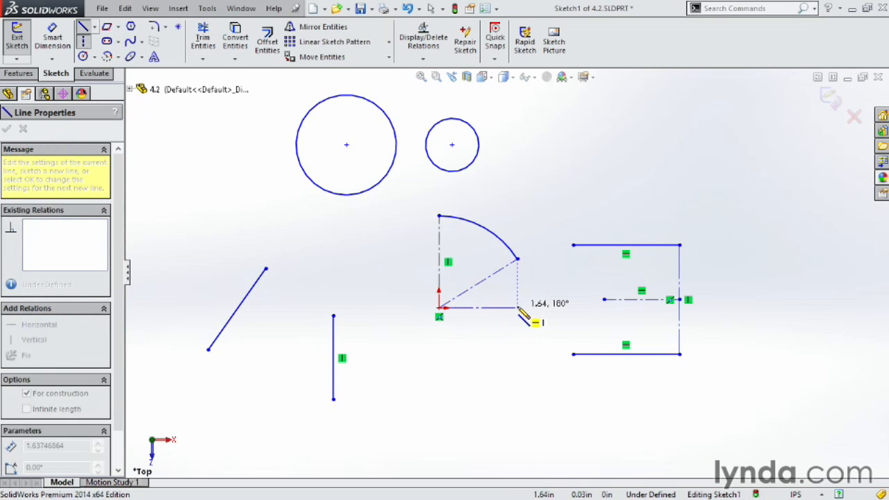
{"action": "left_click", "coordinate": [518, 307]}
{"action": "key", "text": "Escape"}
Step: Dimension the angle between the horizontal centerline and the sloped centerline as 30 degrees
{"action": "left_click", "coordinate": [52, 41]}
{"action": "left_click", "coordinate": [503, 307]}
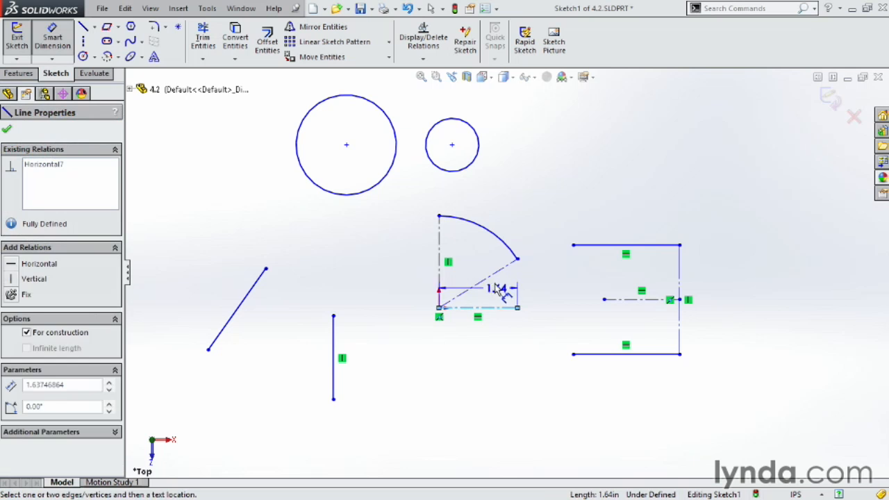
{"action": "left_click", "coordinate": [495, 272]}
{"action": "left_click", "coordinate": [503, 295]}
{"action": "type", "text": "30"}
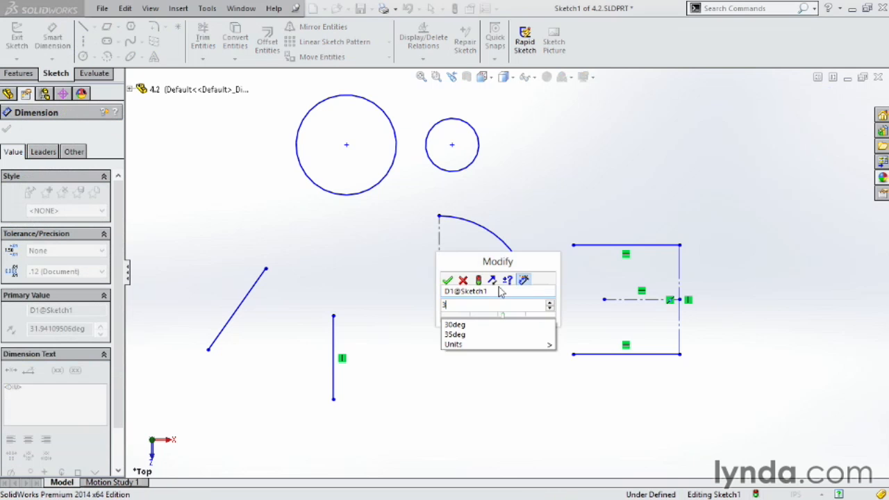
{"action": "key", "text": "Return"}
{"action": "key", "text": "Escape"}
Step: Test the arc's free movement by its outer endpoint, and dimension its radius as 1.5 in
{"action": "left_click_drag", "start_coordinate": [518, 262], "coordinate": [518, 263]}
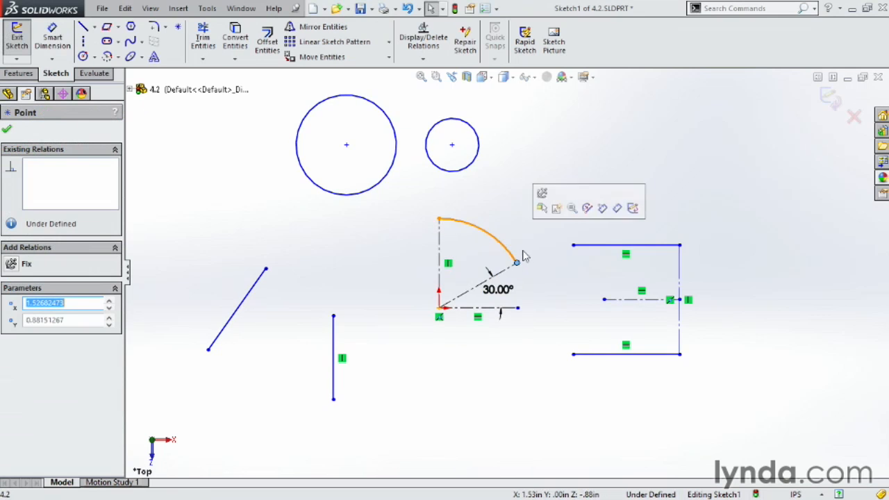
{"action": "left_click", "coordinate": [53, 40]}
{"action": "left_click", "coordinate": [484, 234]}
{"action": "left_click", "coordinate": [513, 209]}
{"action": "type", "text": "1.5"}
{"action": "key", "text": "Return"}
{"action": "key", "text": "Escape"}
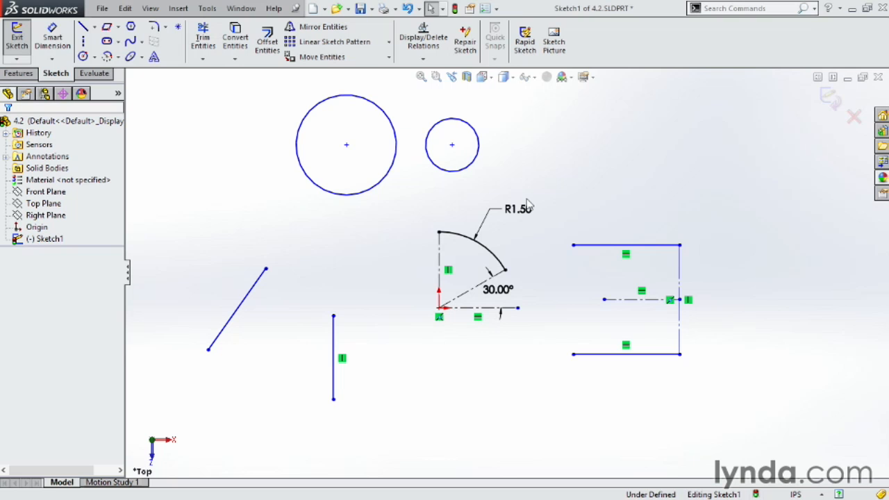
Step: Draw a tangent arc from the upper end of the sloped line to the upper end of the vertical line
{"action": "left_click", "coordinate": [118, 56]}
{"action": "left_click", "coordinate": [139, 84]}
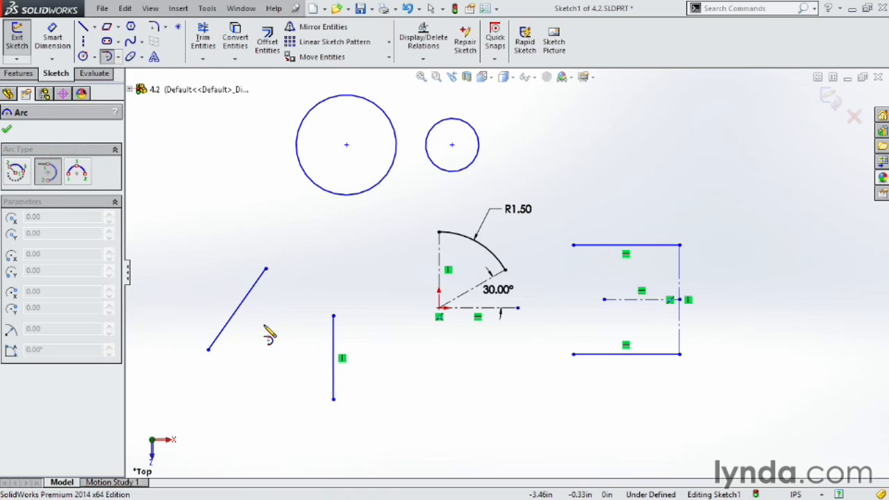
{"action": "left_click", "coordinate": [265, 269]}
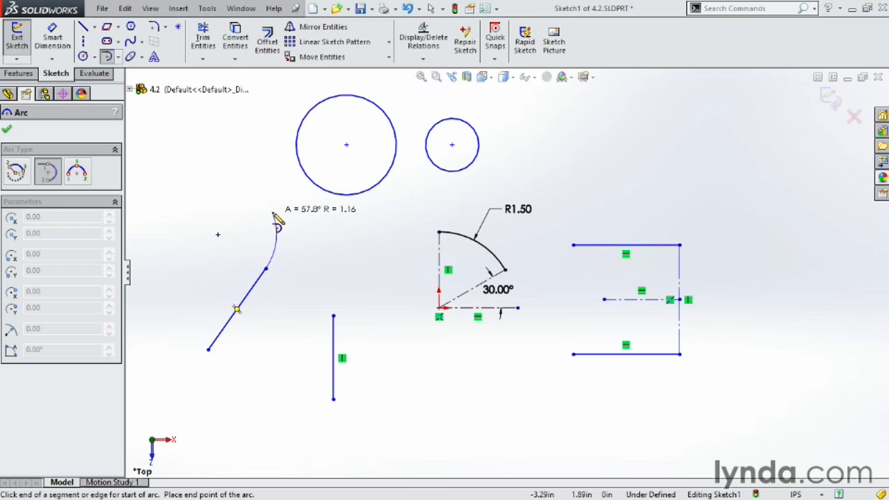
{"action": "left_click", "coordinate": [334, 316]}
{"action": "key", "text": "Escape"}
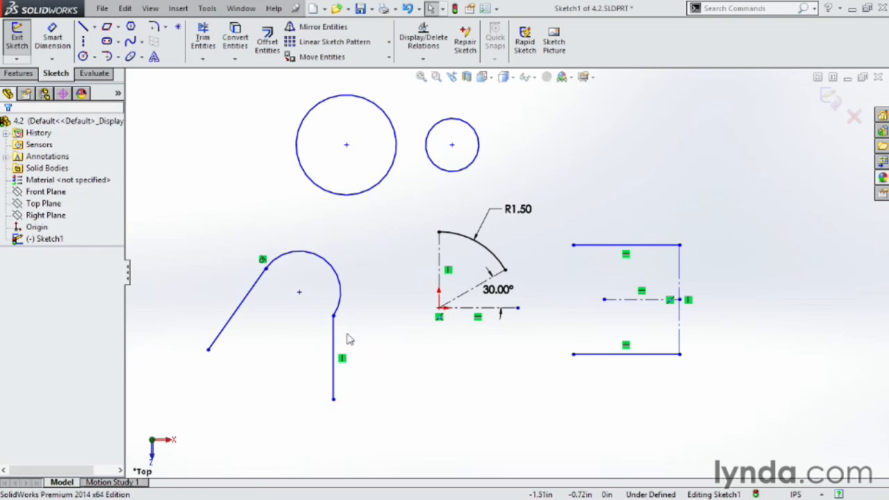
Step: Move the vertical line slightly away from the sloped line and adjust the arc connecting them
{"action": "left_click_drag", "start_coordinate": [338, 344], "coordinate": [348, 364]}
{"action": "mouse_move", "coordinate": [333, 260]}
{"action": "left_mouse_down"}
{"action": "mouse_move", "coordinate": [343, 234]}
{"action": "mouse_move", "coordinate": [338, 269]}
{"action": "left_mouse_up"}
{"action": "left_click", "coordinate": [362, 304]}
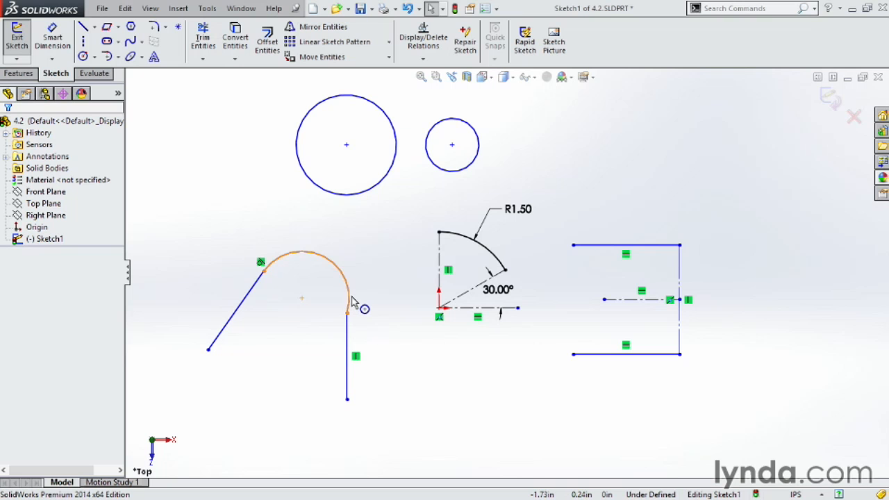
Step: Make the connecting arc tangent to the vertical line, and shift that line slightly farther outward
{"action": "left_click", "coordinate": [351, 300]}
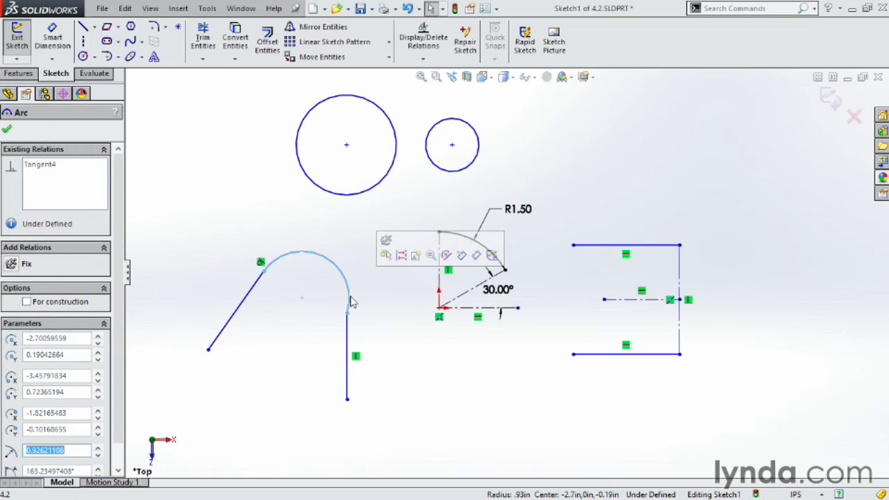
{"action": "left_click", "coordinate": [351, 338], "text": "ctrl"}
{"action": "left_click", "coordinate": [386, 296]}
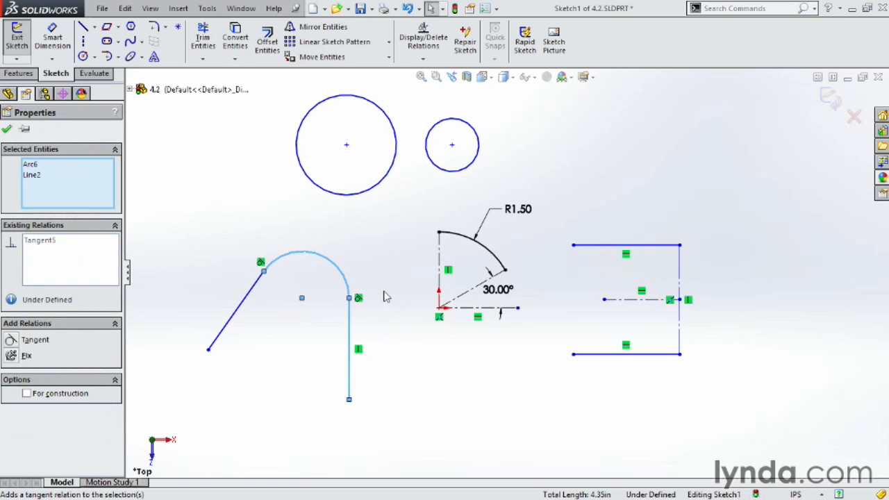
{"action": "left_click", "coordinate": [374, 358]}
{"action": "mouse_move", "coordinate": [352, 332]}
{"action": "left_mouse_down"}
{"action": "mouse_move", "coordinate": [307, 348]}
{"action": "mouse_move", "coordinate": [377, 347]}
{"action": "mouse_move", "coordinate": [354, 344]}
{"action": "left_mouse_up"}
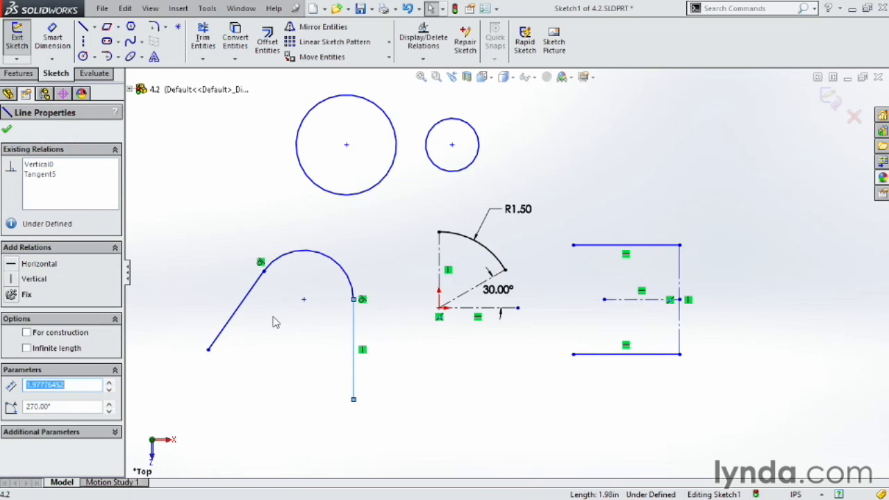
{"action": "left_click", "coordinate": [411, 308]}
Step: Draw a 3 Point Arc of about 1.10 in radius bridging the tops of the two circles and curving downward between them
{"action": "left_click", "coordinate": [120, 57]}
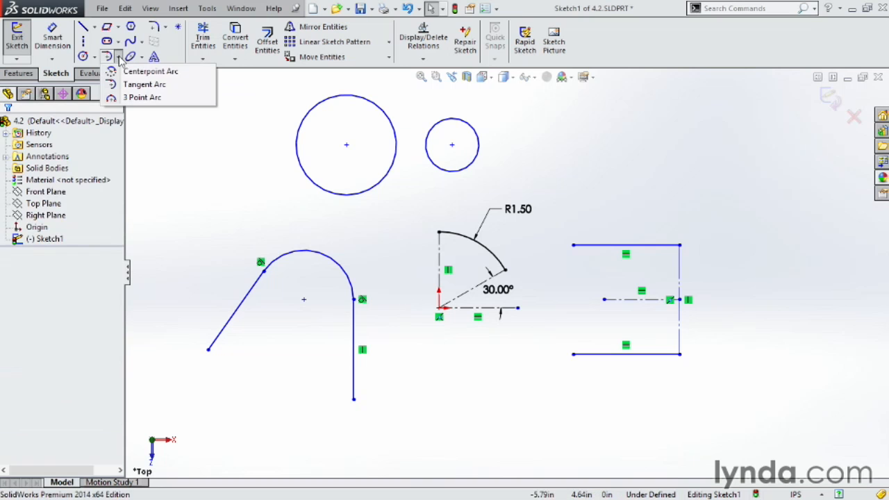
{"action": "left_click", "coordinate": [143, 97]}
{"action": "scroll", "coordinate": [452, 159], "scroll_direction": "down", "scroll_amount": 5}
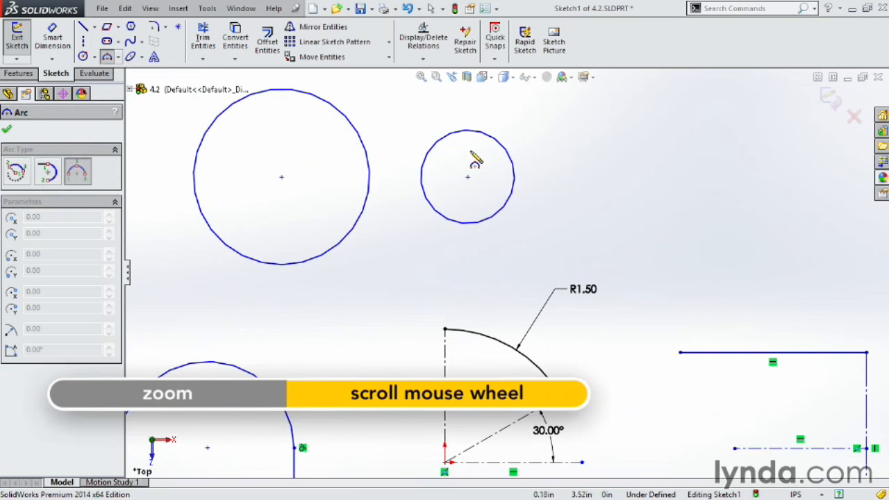
{"action": "left_click", "coordinate": [347, 118]}
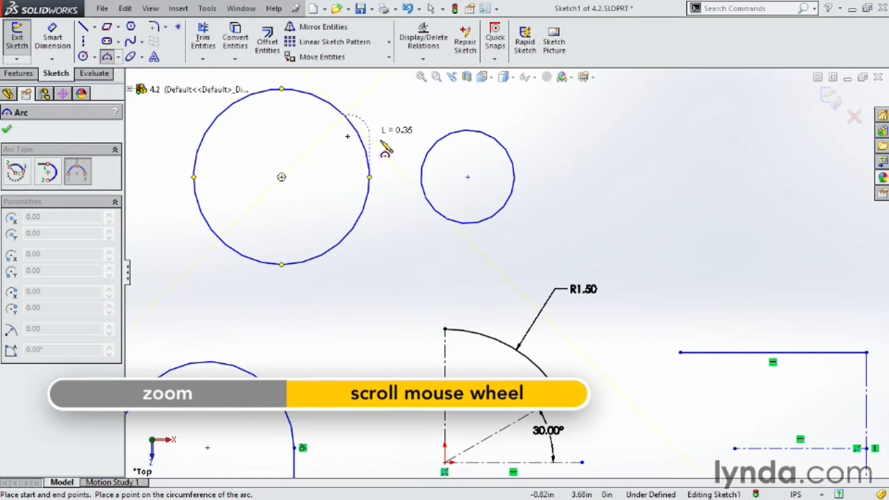
{"action": "left_click", "coordinate": [452, 137]}
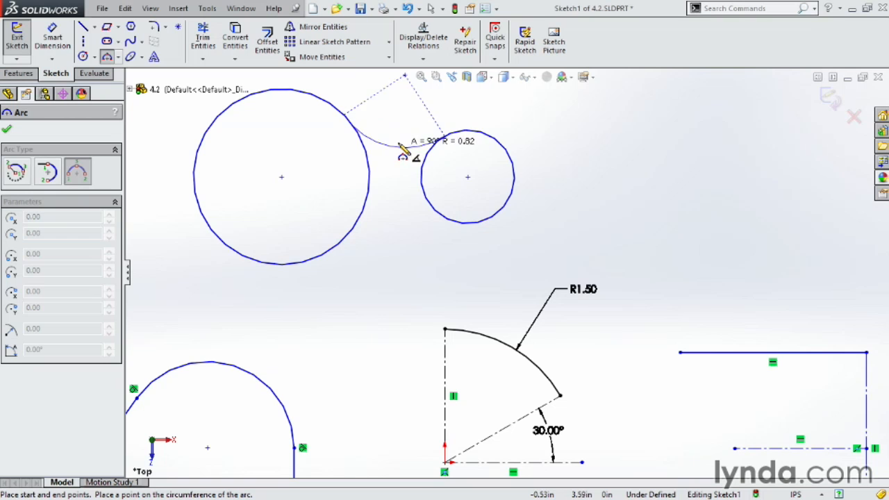
{"action": "left_click", "coordinate": [402, 148]}
{"action": "key", "text": "Escape"}
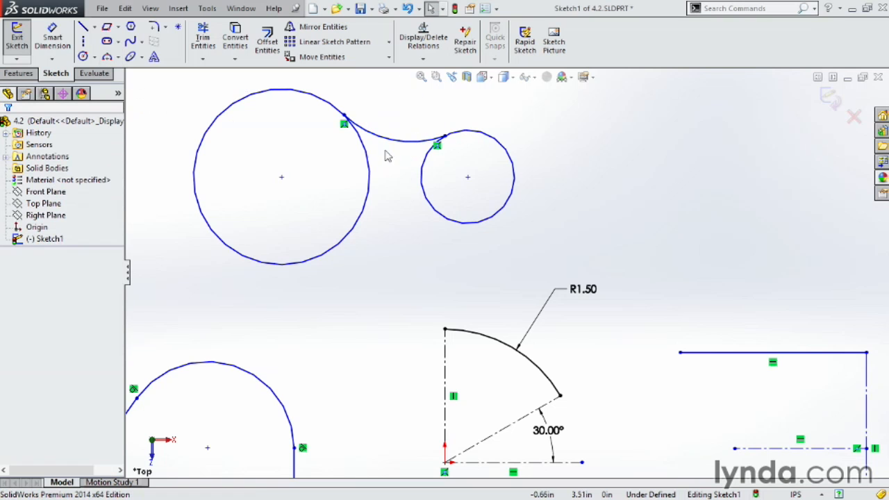
Step: Add a tangent relation between the bridging arc and the larger circle
{"action": "left_click", "coordinate": [371, 138]}
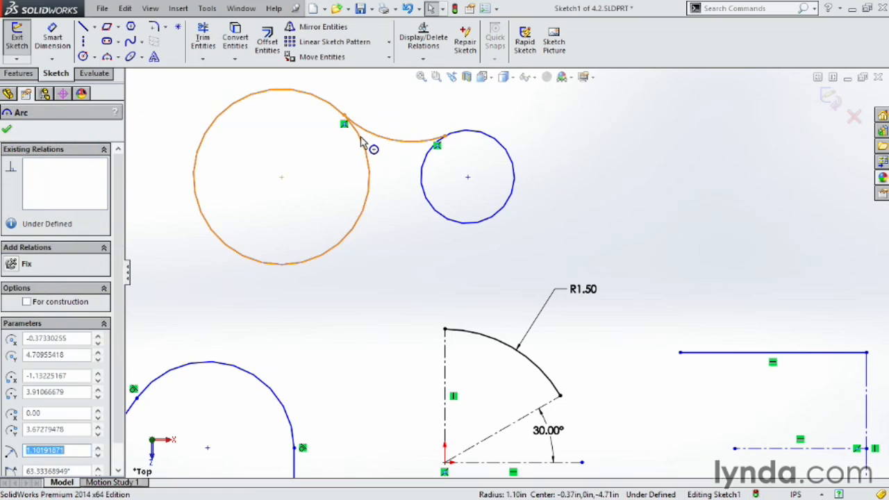
{"action": "left_click", "coordinate": [367, 143], "text": "ctrl"}
{"action": "left_click", "coordinate": [412, 82]}
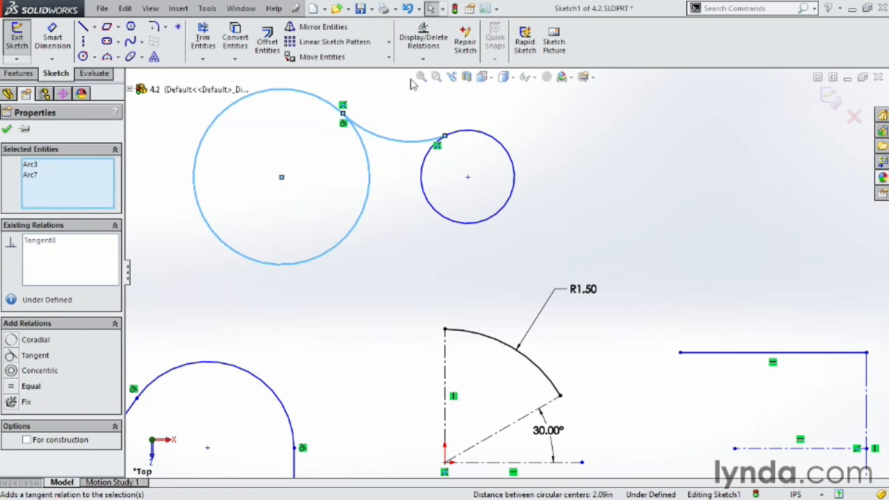
{"action": "left_click", "coordinate": [542, 137]}
Step: Add a tangent relation between the bridging arc and the smaller circle
{"action": "left_click", "coordinate": [437, 138]}
{"action": "left_click", "coordinate": [483, 133], "text": "ctrl"}
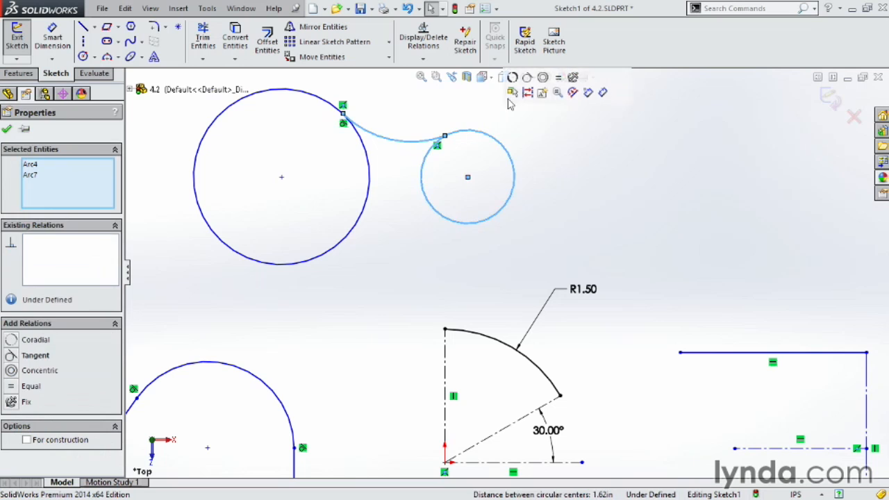
{"action": "left_click", "coordinate": [515, 76]}
Step: Enlarge the smaller circle slightly and pull the bridging arc downward to a radius of about 0.72 in
{"action": "left_click", "coordinate": [489, 148]}
{"action": "mouse_move", "coordinate": [500, 149]}
{"action": "left_mouse_down"}
{"action": "mouse_move", "coordinate": [525, 139]}
{"action": "mouse_move", "coordinate": [510, 153]}
{"action": "left_mouse_up"}
{"action": "mouse_move", "coordinate": [405, 144]}
{"action": "left_mouse_down"}
{"action": "mouse_move", "coordinate": [405, 182]}
{"action": "mouse_move", "coordinate": [405, 147]}
{"action": "mouse_move", "coordinate": [398, 154]}
{"action": "left_mouse_up"}
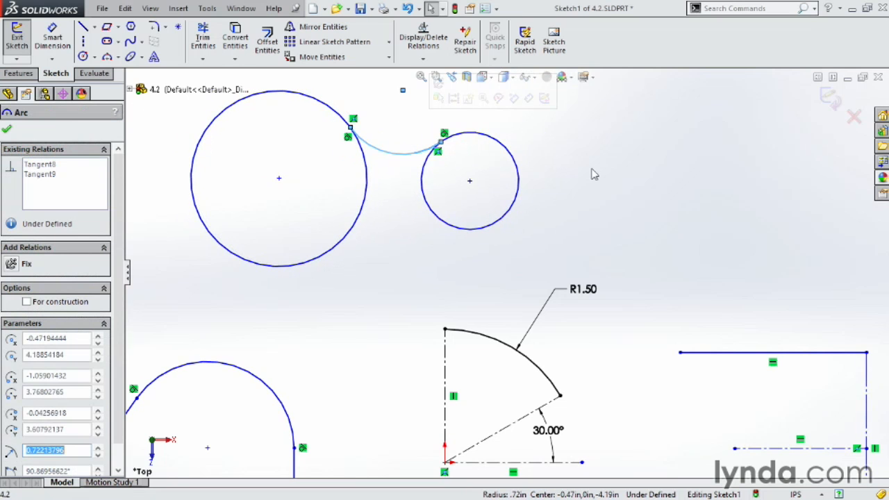
{"action": "scroll", "coordinate": [577, 204], "scroll_direction": "up", "scroll_amount": 4}
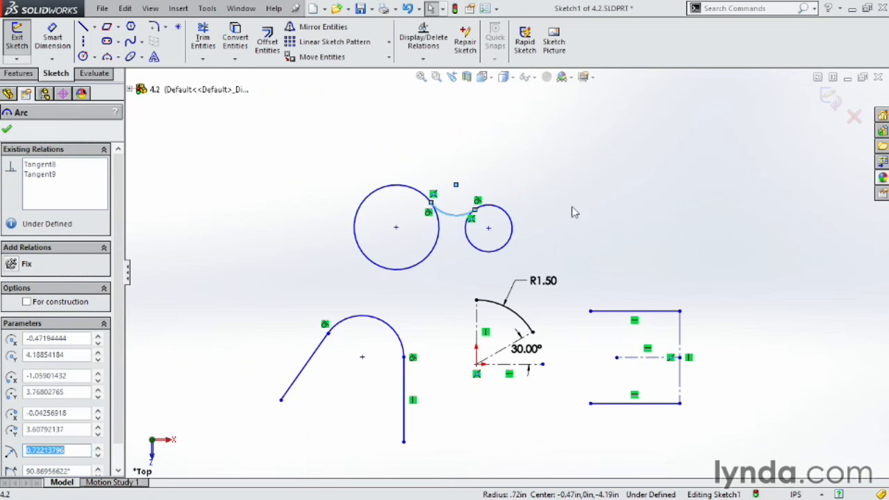
{"action": "scroll", "coordinate": [528, 260], "scroll_direction": "down", "scroll_amount": 3}
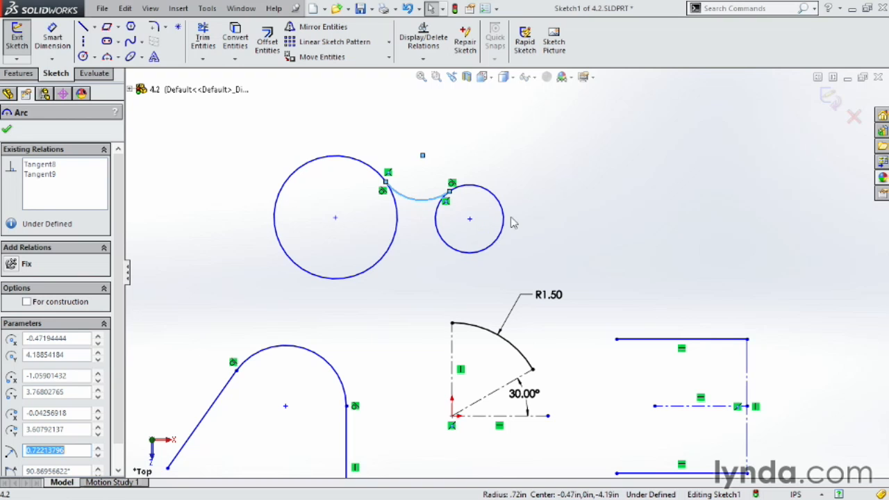
{"action": "scroll", "coordinate": [587, 243], "scroll_direction": "up", "scroll_amount": 4}
{"action": "scroll", "coordinate": [609, 377], "scroll_direction": "down", "scroll_amount": 2}
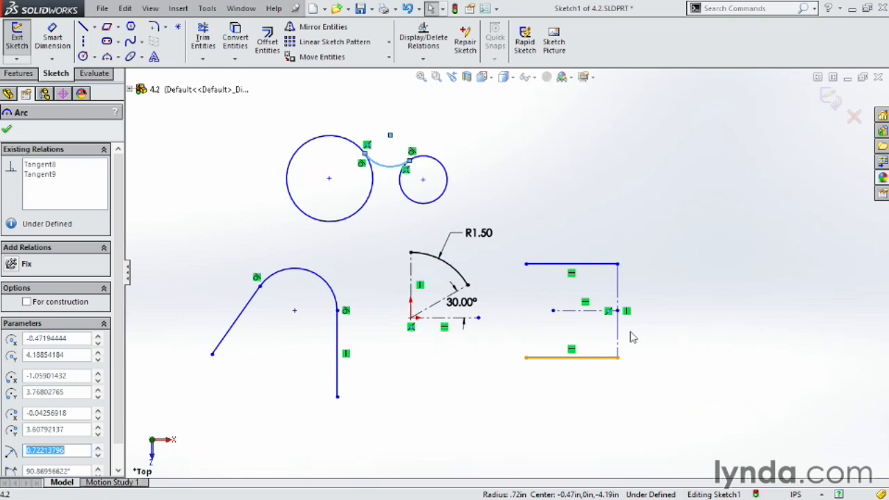
Step: Draw a 3 Point Arc of about 1.73 in radius bulging right between the horizontal lines' right endpoints, and pull its center slightly toward the lines
{"action": "scroll", "coordinate": [634, 336], "scroll_direction": "down", "scroll_amount": 1}
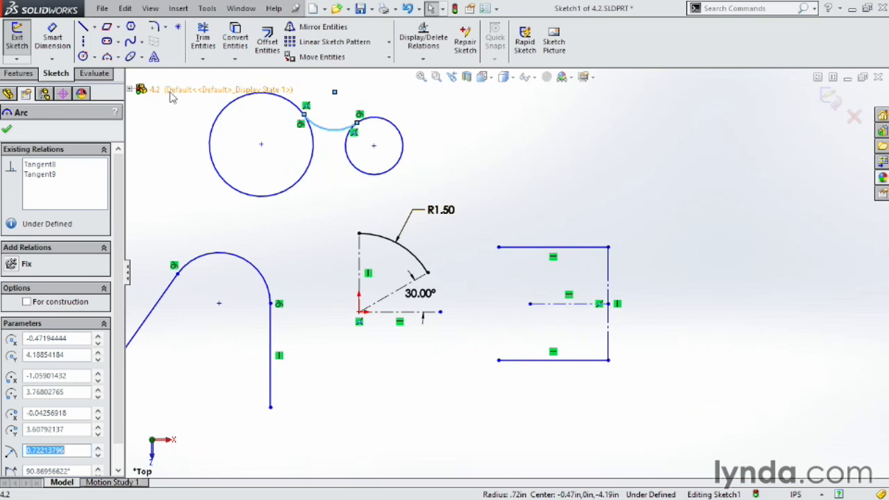
{"action": "left_click", "coordinate": [119, 58]}
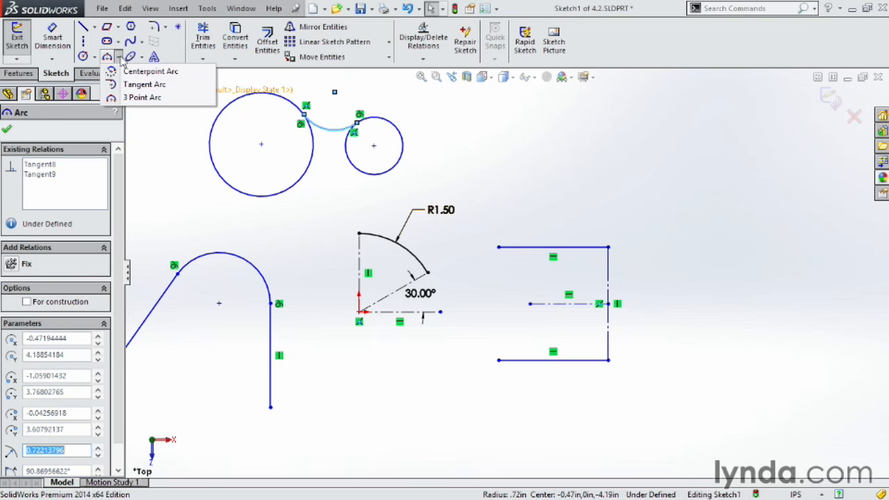
{"action": "left_click", "coordinate": [142, 98]}
{"action": "left_click", "coordinate": [609, 247]}
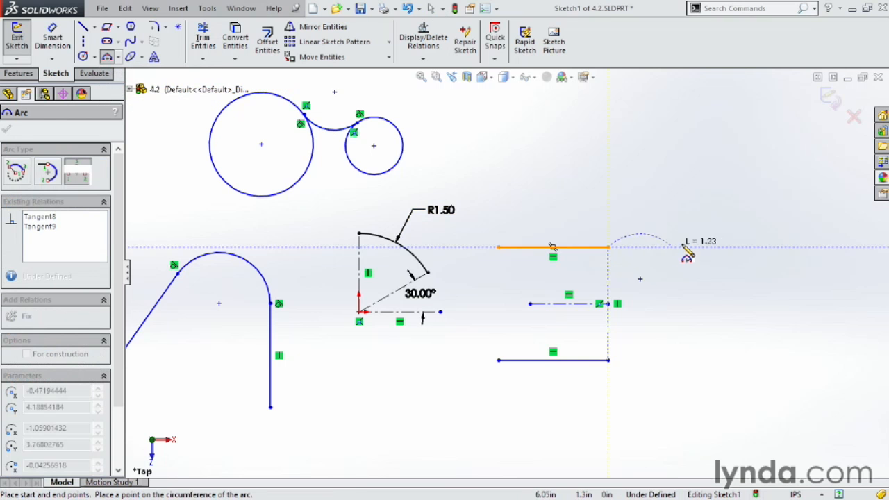
{"action": "left_click", "coordinate": [608, 360]}
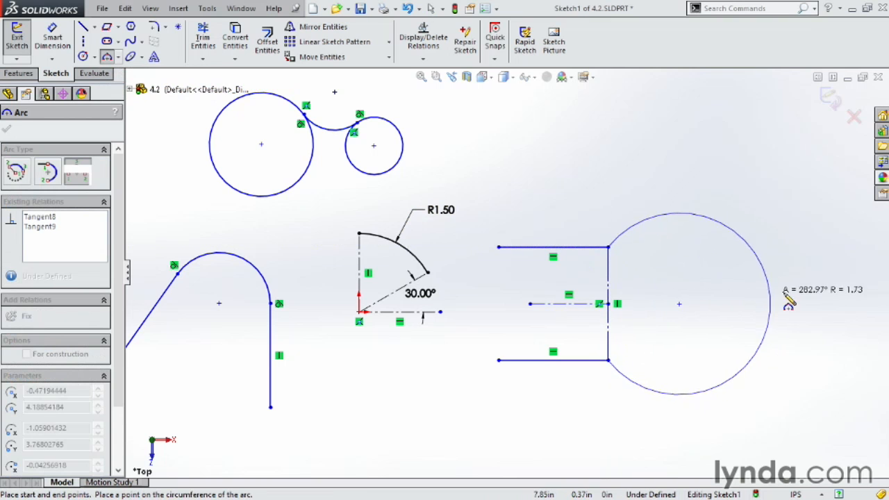
{"action": "left_click", "coordinate": [775, 297]}
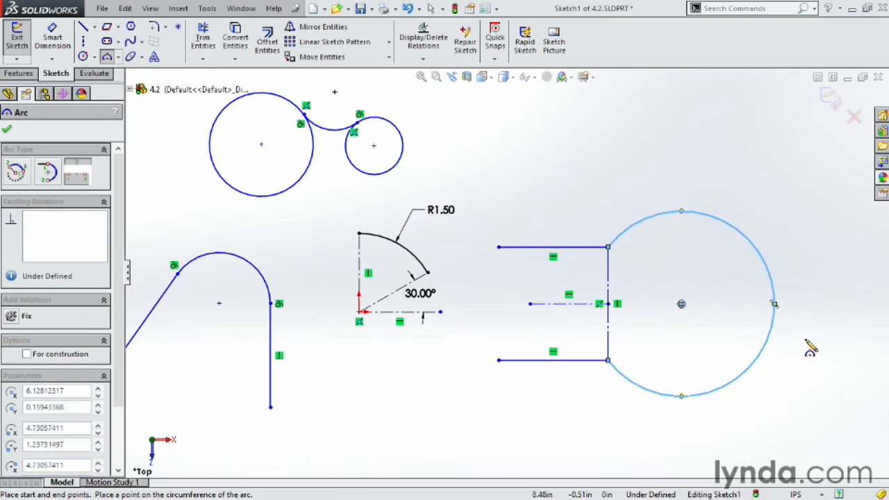
{"action": "key", "text": "Escape"}
{"action": "left_click_drag", "start_coordinate": [682, 310], "coordinate": [641, 322]}
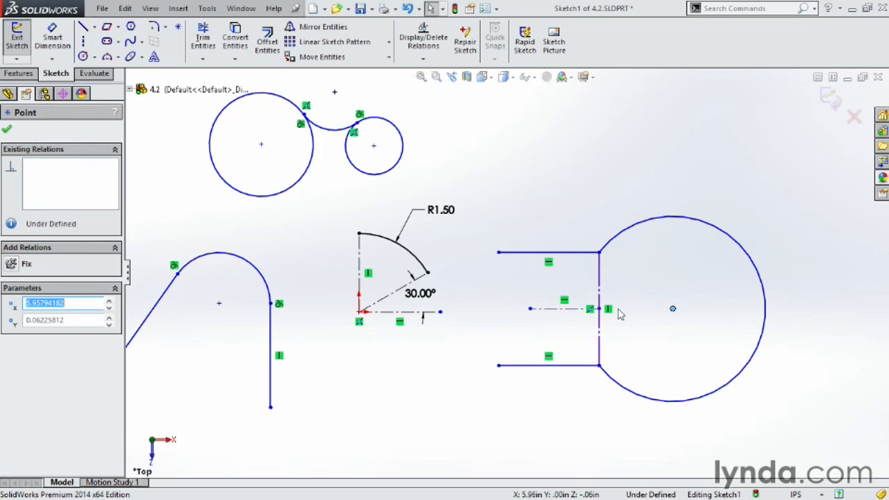
Step: Merge the large arc's center point with the midpoint of the vertical construction line, and delete the arc
{"action": "left_click", "coordinate": [599, 308]}
{"action": "left_click", "coordinate": [672, 309], "text": "ctrl"}
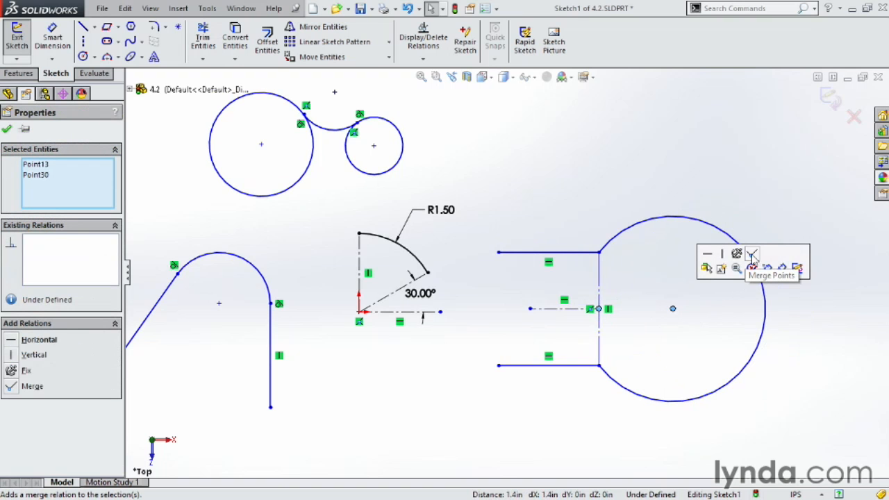
{"action": "left_click", "coordinate": [752, 256]}
{"action": "left_click", "coordinate": [655, 288]}
{"action": "key", "text": "Delete"}
Step: Draw a Tangent Arc from the upper horizontal line's right endpoint to the lower line's right endpoint, closing the slot end
{"action": "left_click", "coordinate": [118, 57]}
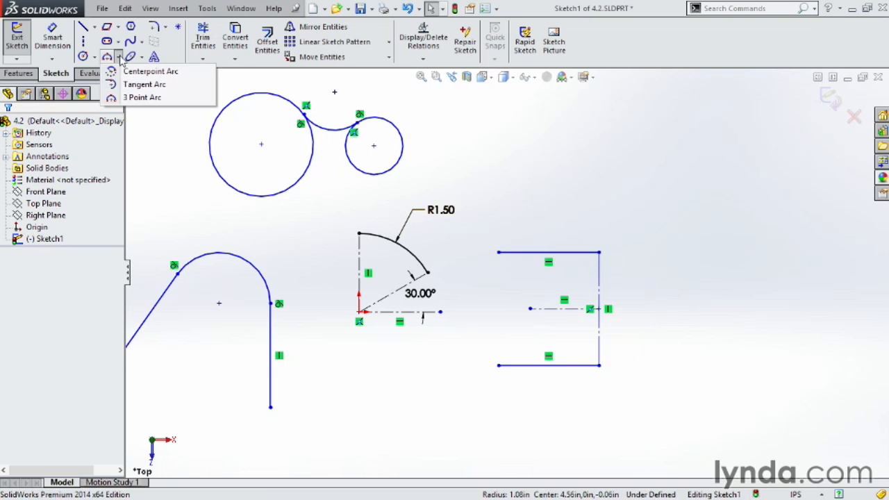
{"action": "left_click", "coordinate": [141, 82]}
{"action": "left_click", "coordinate": [600, 253]}
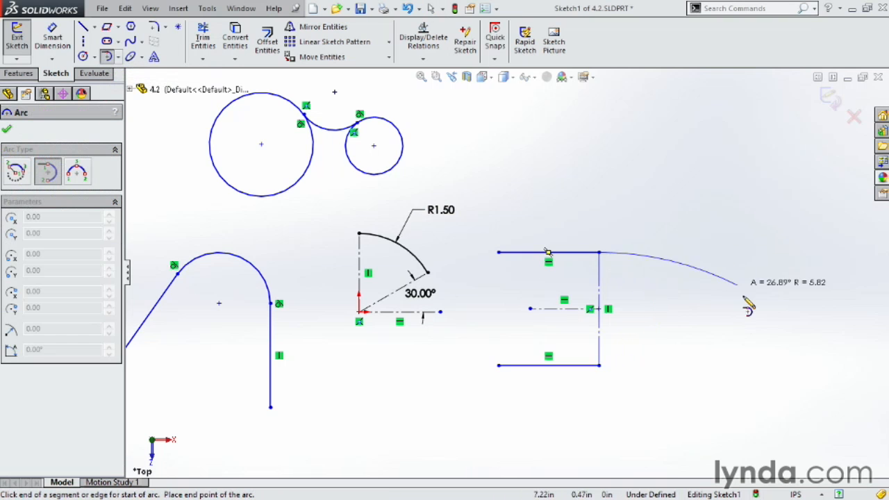
{"action": "left_click", "coordinate": [601, 366]}
{"action": "key", "text": "Escape"}
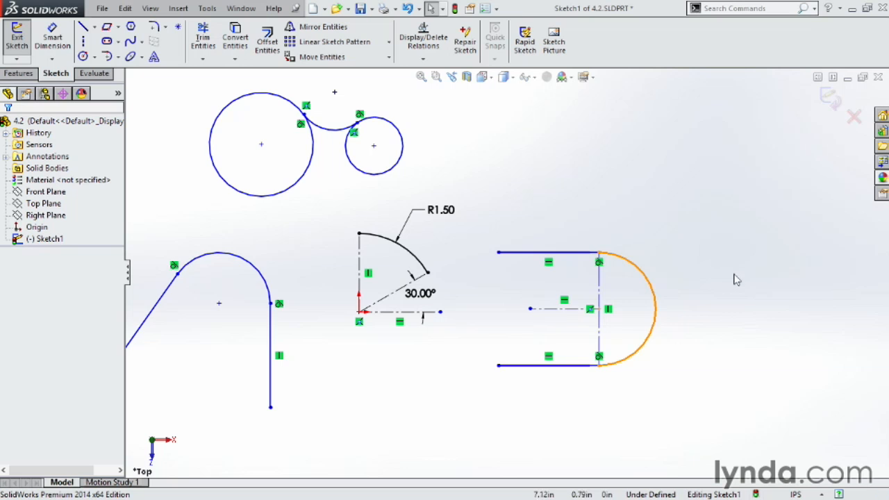
Step: Using only the Line tool, sketch a slightly rising line below the shapes, continued by a downward tangent arc and an upward one of about 3.32 in radius
{"action": "key", "text": "z"}
{"action": "scroll", "coordinate": [477, 386], "scroll_direction": "down", "scroll_amount": 2}
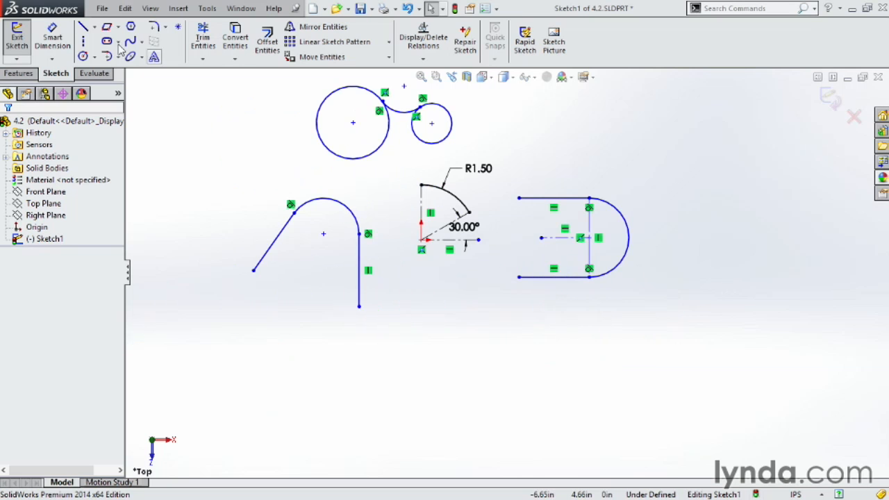
{"action": "left_click", "coordinate": [83, 26]}
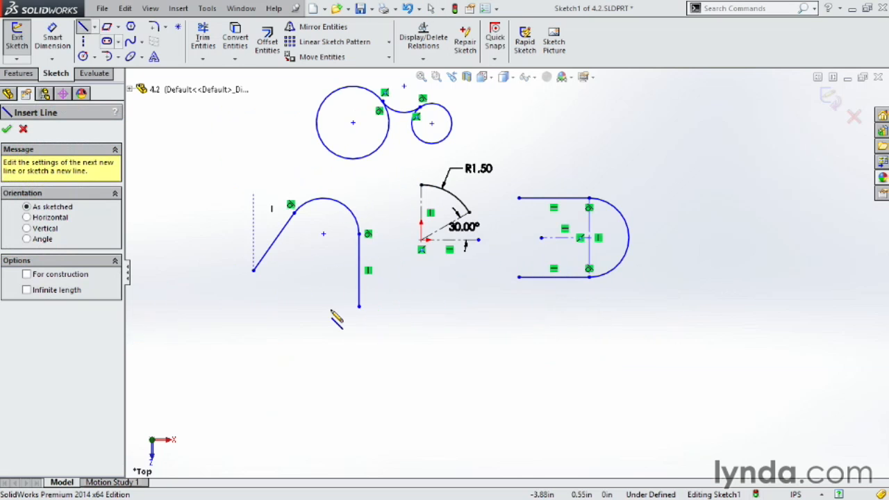
{"action": "left_click", "coordinate": [299, 364]}
{"action": "left_click", "coordinate": [431, 359]}
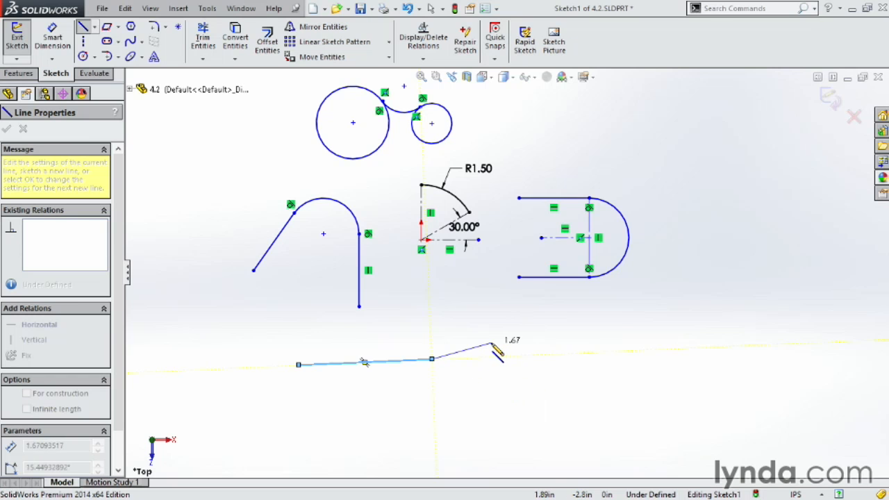
{"action": "mouse_move", "coordinate": [431, 359]}
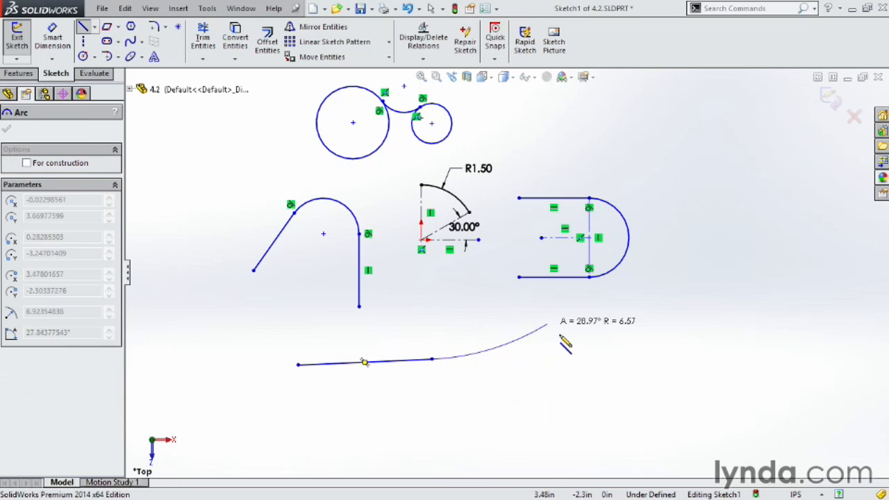
{"action": "left_click", "coordinate": [518, 381]}
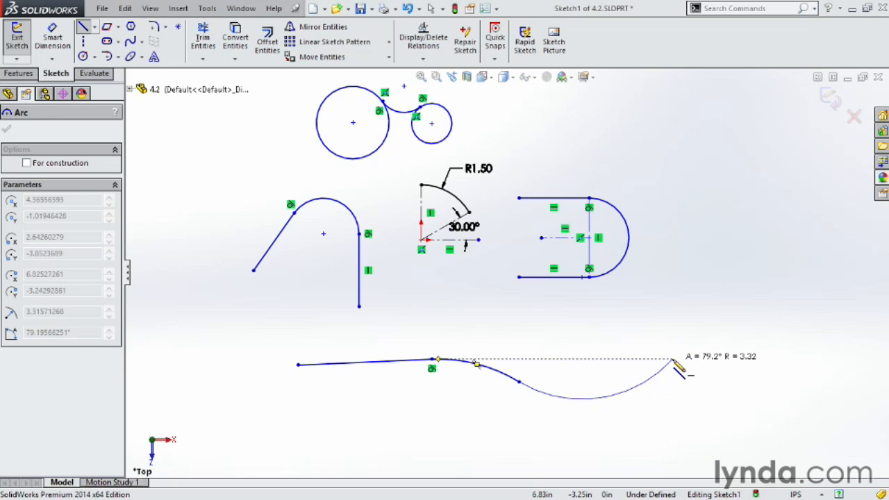
{"action": "left_click", "coordinate": [672, 360]}
{"action": "key", "text": "Escape"}
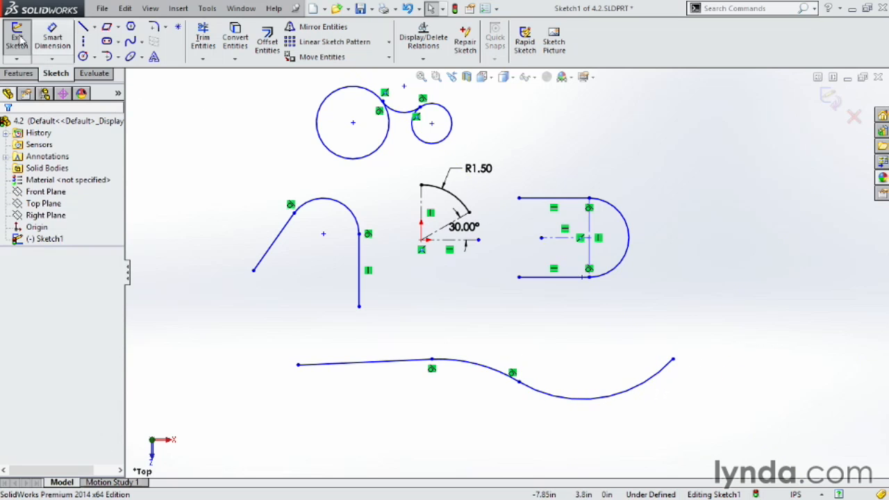
Step: Sketch a slightly rising line about 3.71 in long above the wavy profile's right half, and start a tangent arc from its right endpoint
{"action": "left_click", "coordinate": [82, 26]}
{"action": "left_click", "coordinate": [525, 331]}
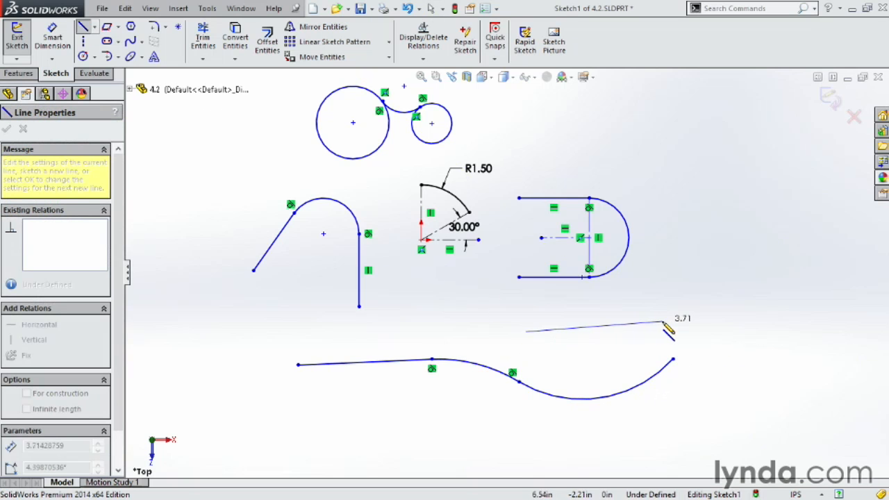
{"action": "left_click", "coordinate": [663, 322]}
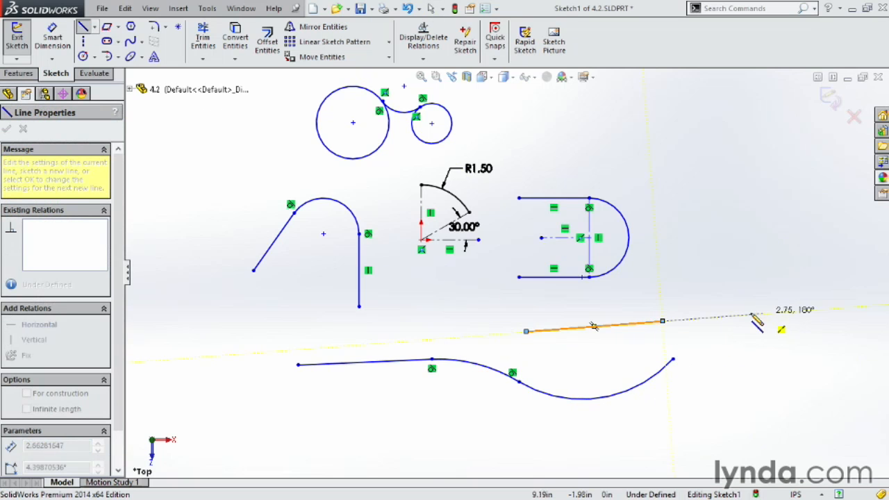
{"action": "mouse_move", "coordinate": [663, 323]}
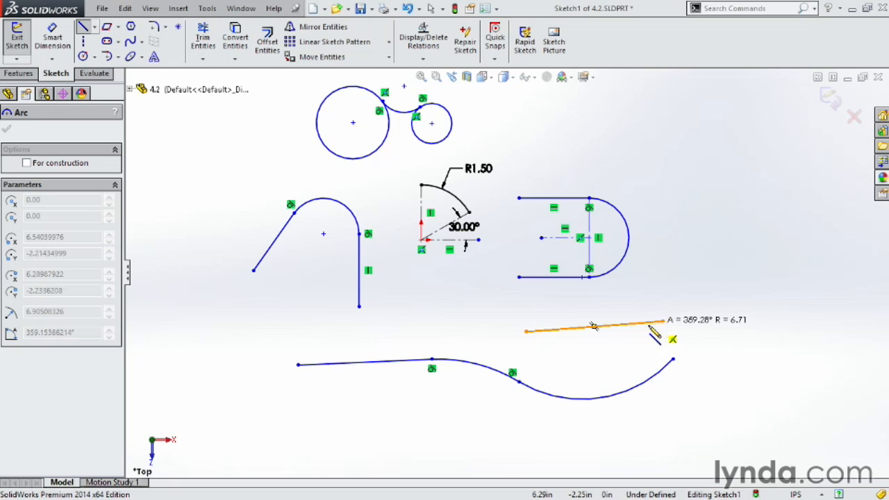